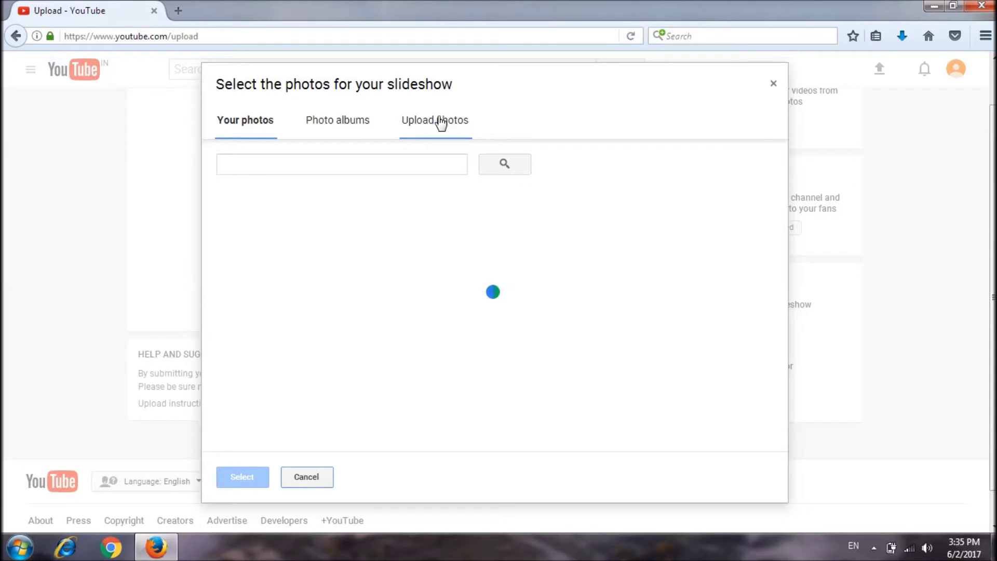
# - Upload all nine wedding photos from the slideshow folder into the slideshow
pyautogui.click(439, 119)
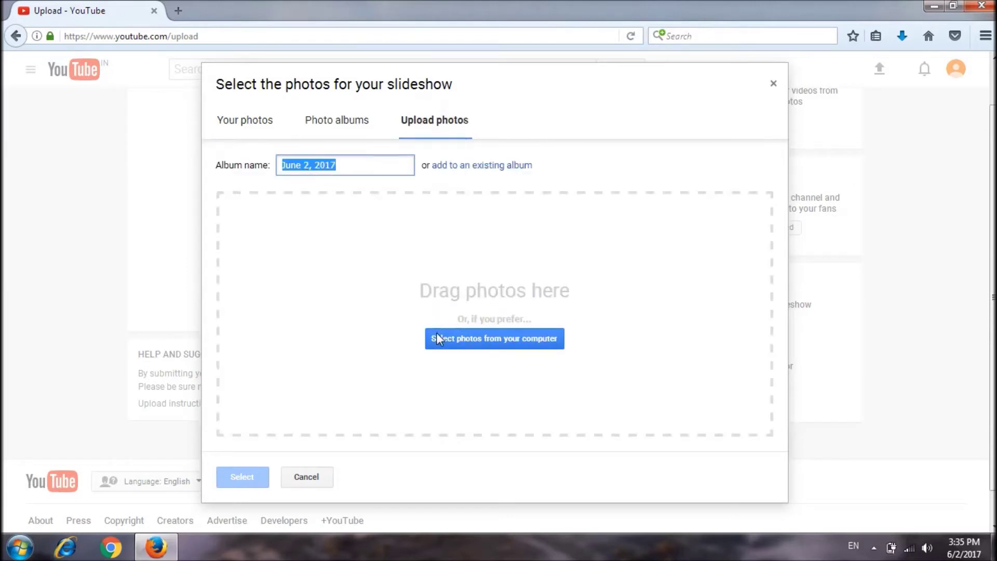
pyautogui.click(502, 343)
pyautogui.click(198, 113)
pyautogui.doubleClick(198, 113)
pyautogui.moveTo(460, 272); pyautogui.dragTo(91, 41)
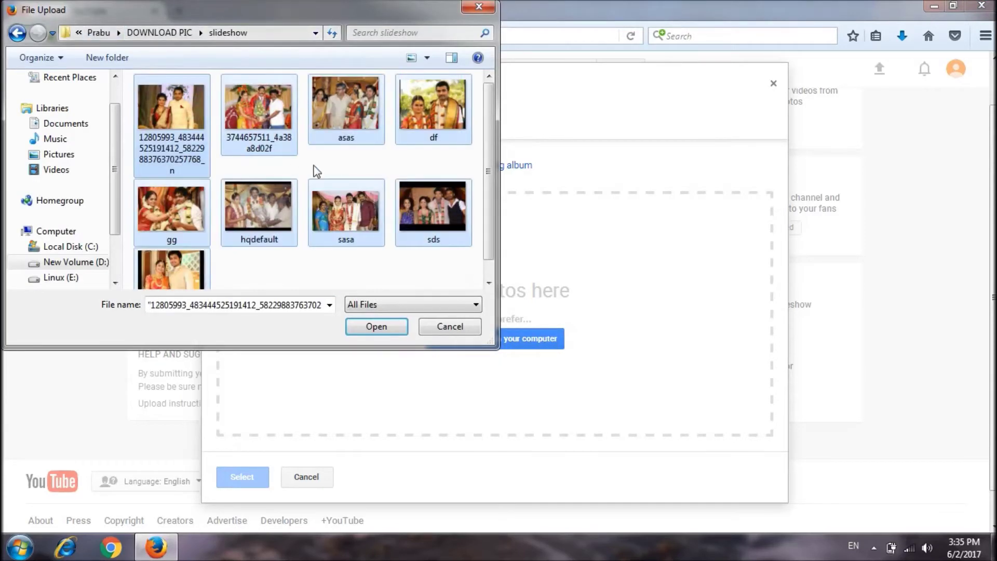
pyautogui.click(368, 333)
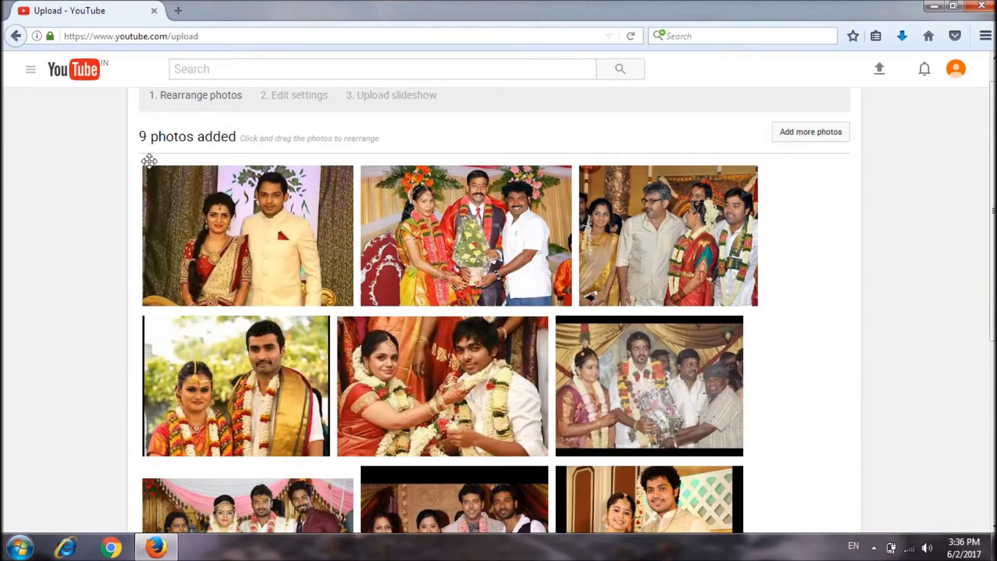
# - Scroll through the photo grid to review the nine uploaded wedding photos
pyautogui.moveTo(991, 207)
pyautogui.mouseDown()
pyautogui.moveTo(991, 387)
pyautogui.moveTo(992, 198)
pyautogui.mouseUp()
pyautogui.scroll(-5, 499, 310)
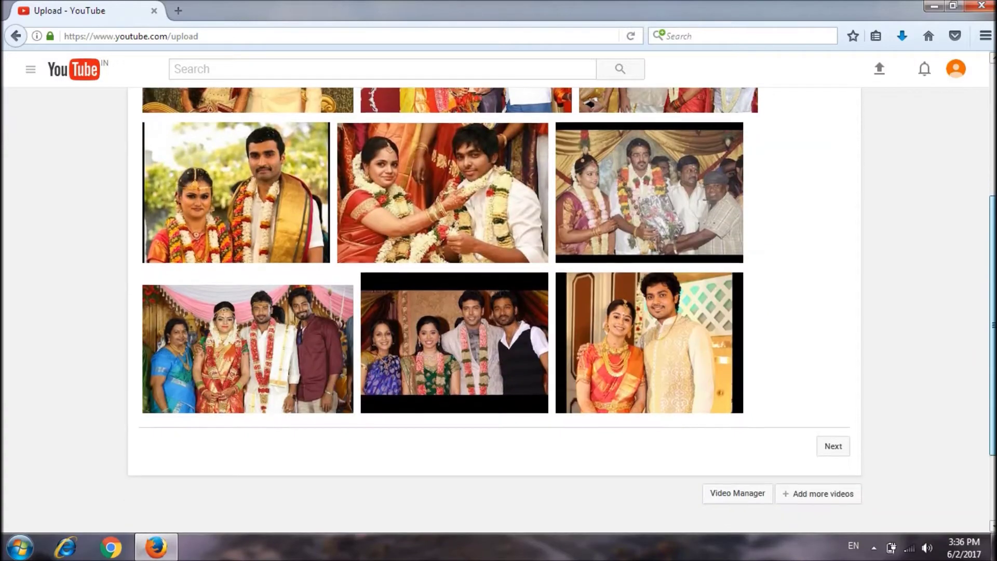
pyautogui.scroll(4, 499, 310)
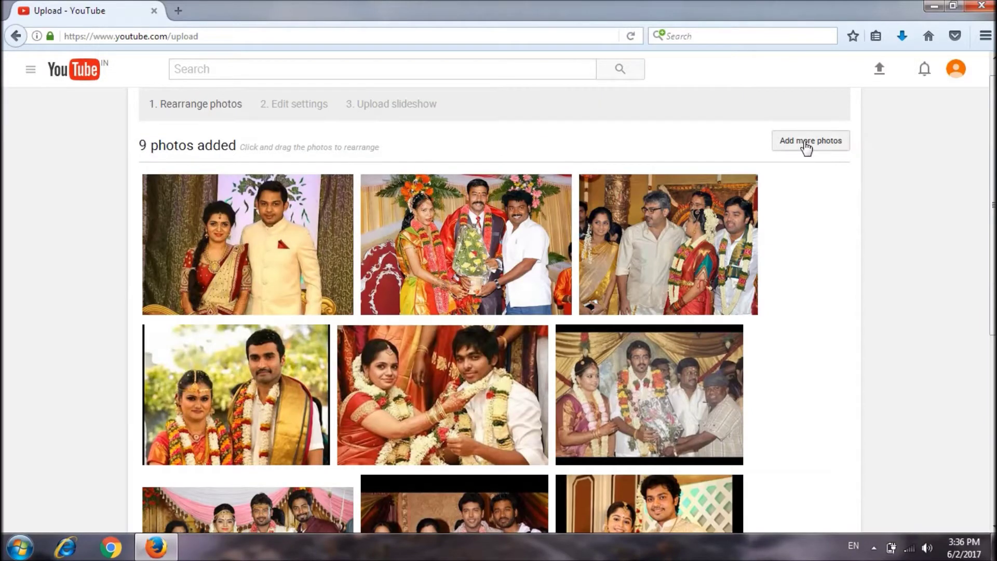
pyautogui.scroll(-5, 954, 196)
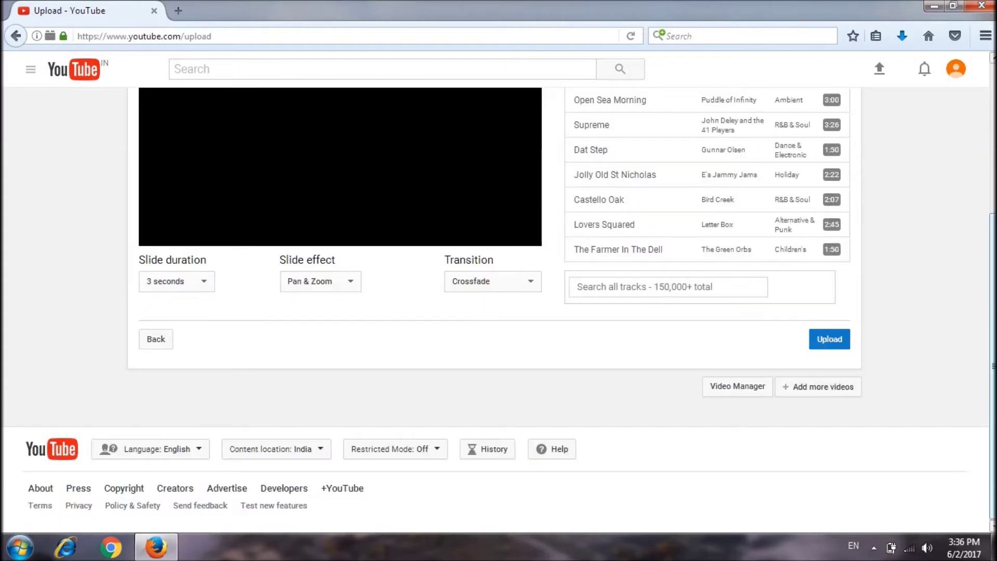
pyautogui.scroll(2, 819, 419)
pyautogui.scroll(2, 494, 311)
pyautogui.scroll(-1, 348, 406)
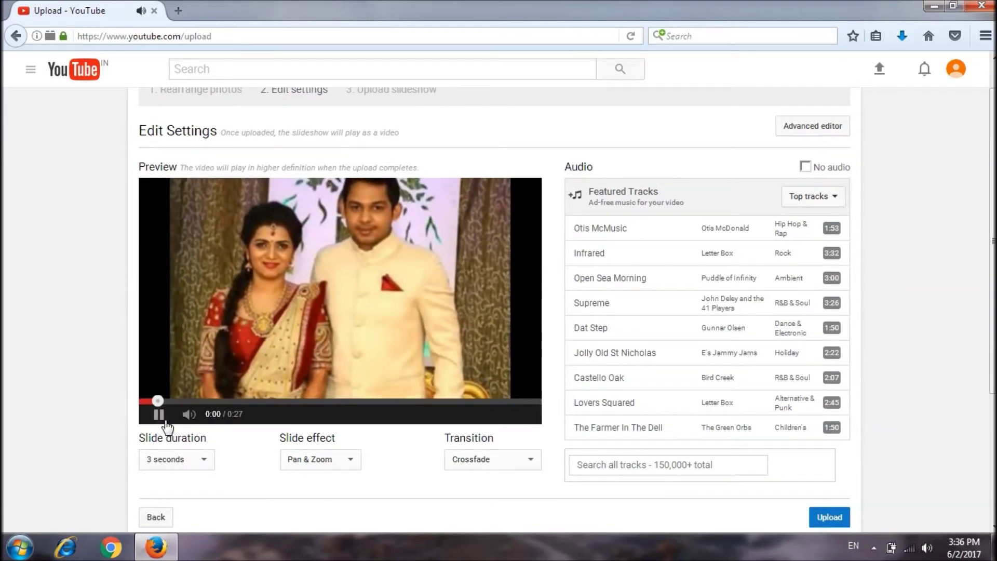
# - Set slide duration to 5 seconds, preview the 0:45 slideshow, and keep the Pan & Zoom effect
pyautogui.click(186, 459)
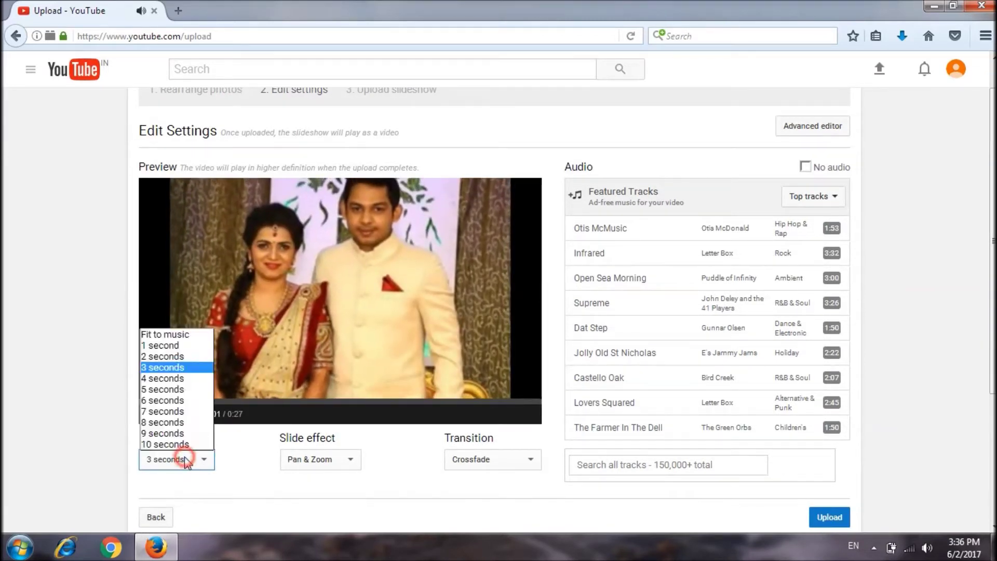
pyautogui.click(154, 388)
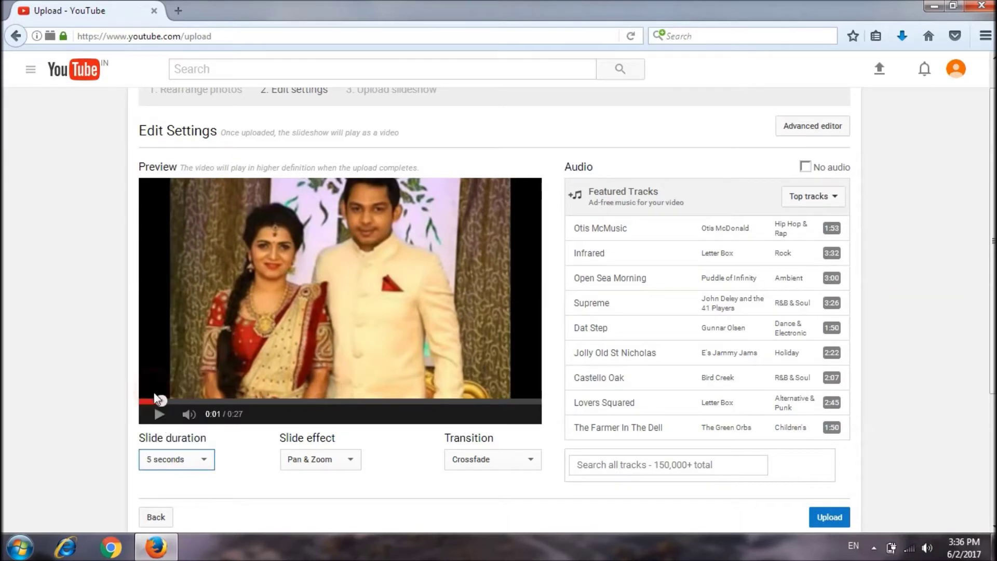
pyautogui.click(145, 401)
pyautogui.click(160, 416)
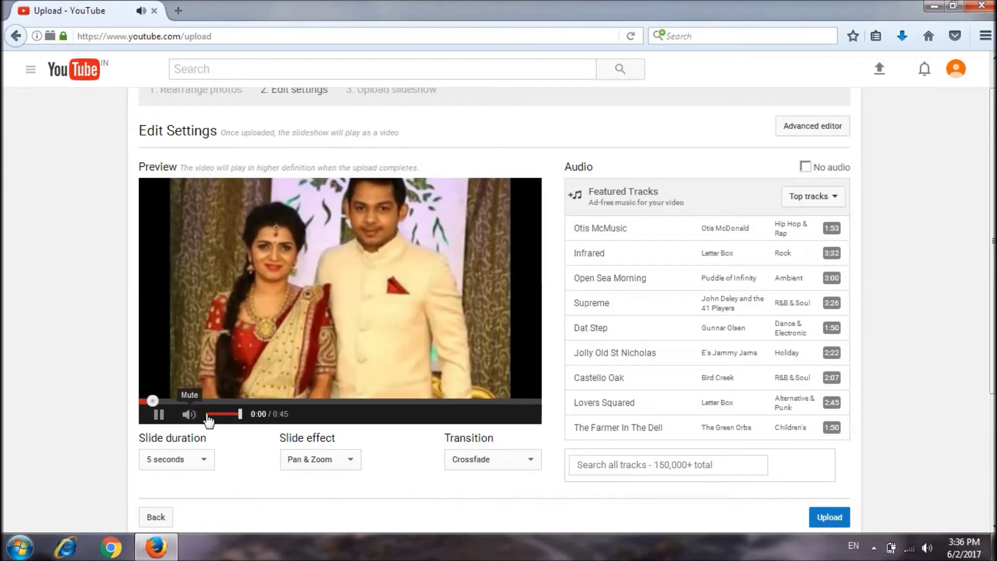
pyautogui.click(222, 414)
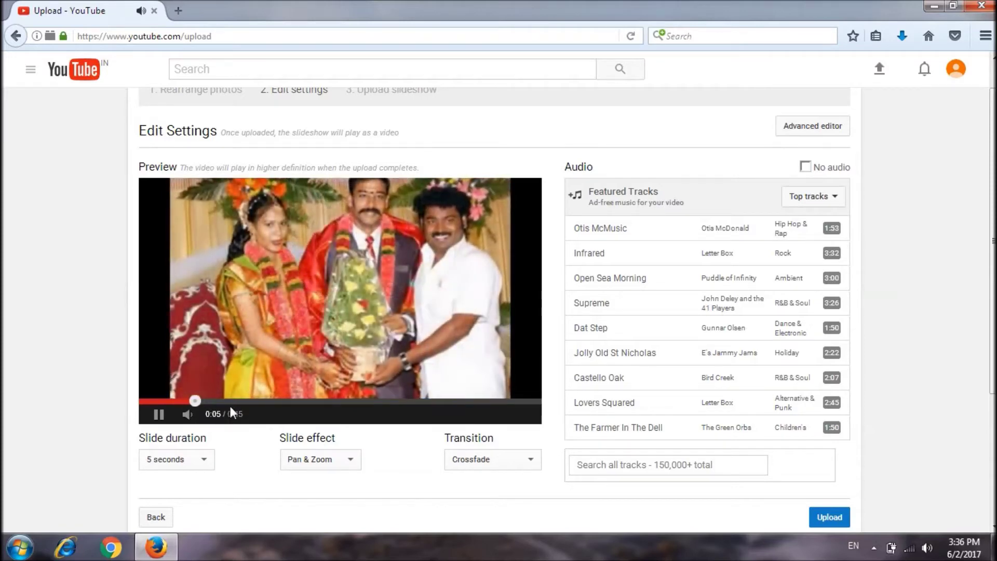
pyautogui.click(143, 400)
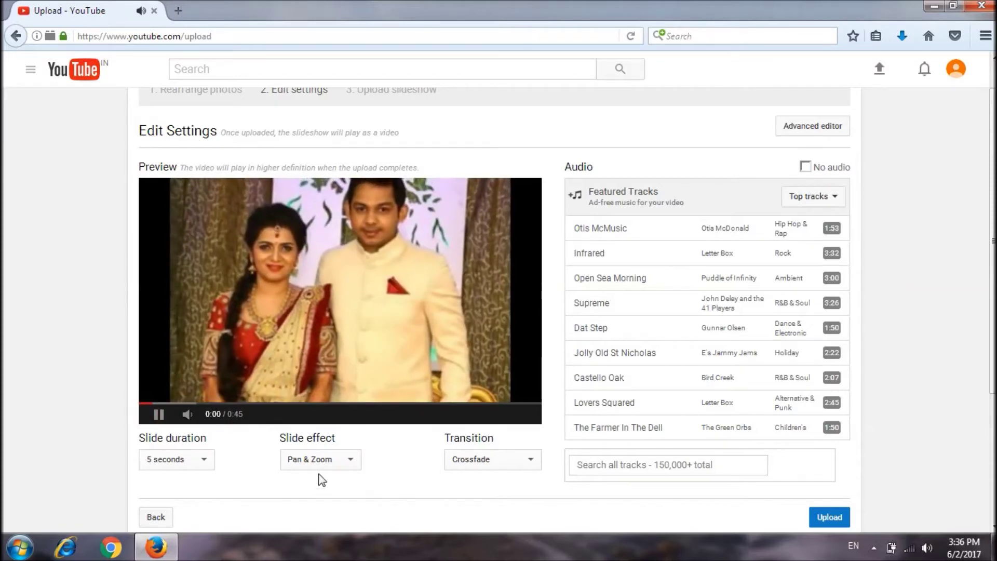
pyautogui.click(160, 415)
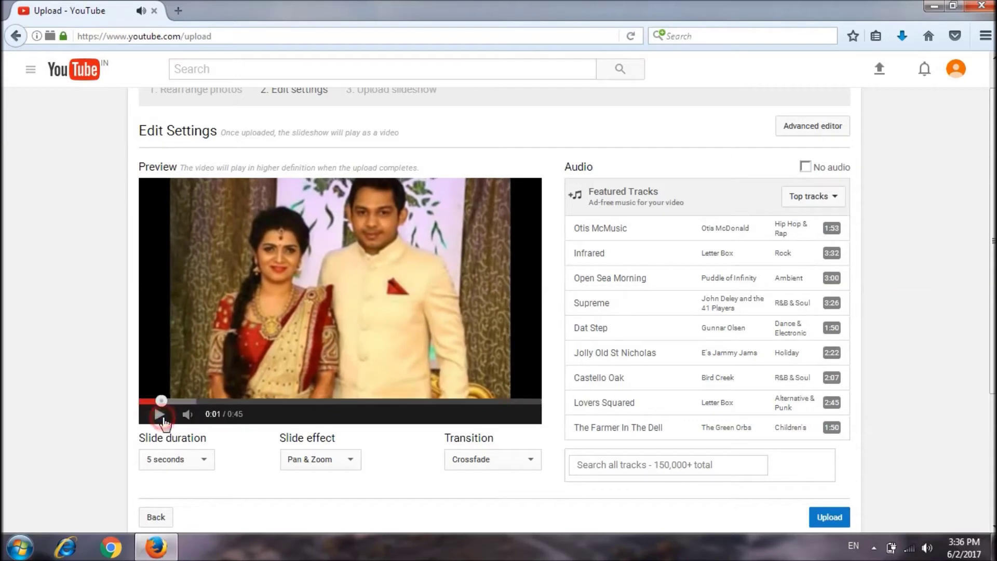
pyautogui.click(340, 459)
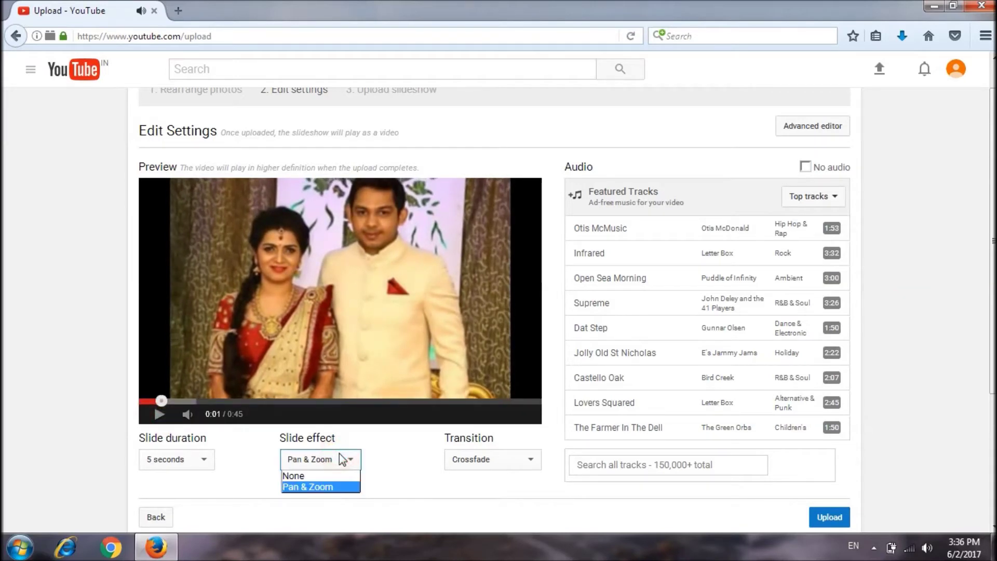
pyautogui.click(359, 386)
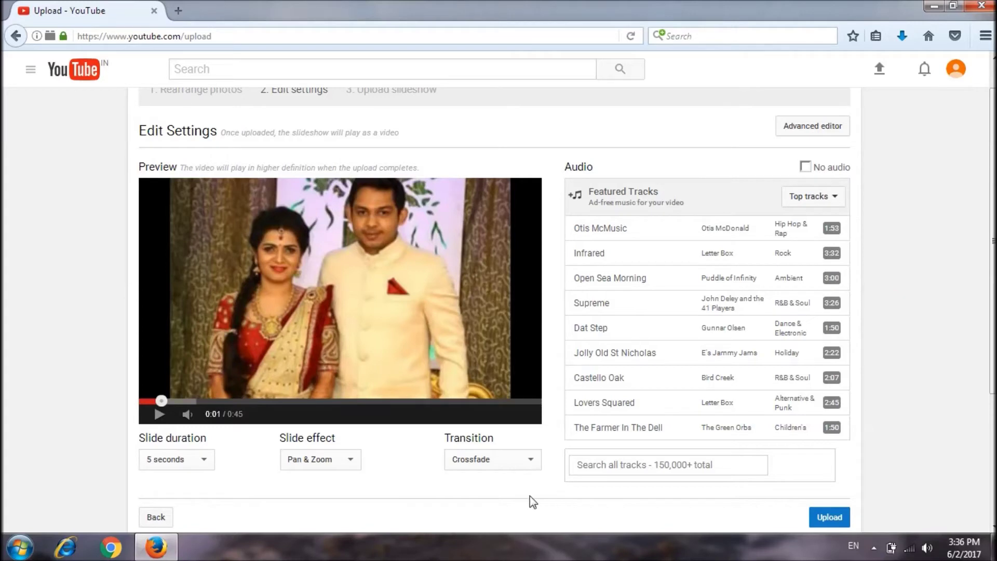
# - Switch the transition from Crossfade to Circle and preview it up to 0:06
pyautogui.click(513, 462)
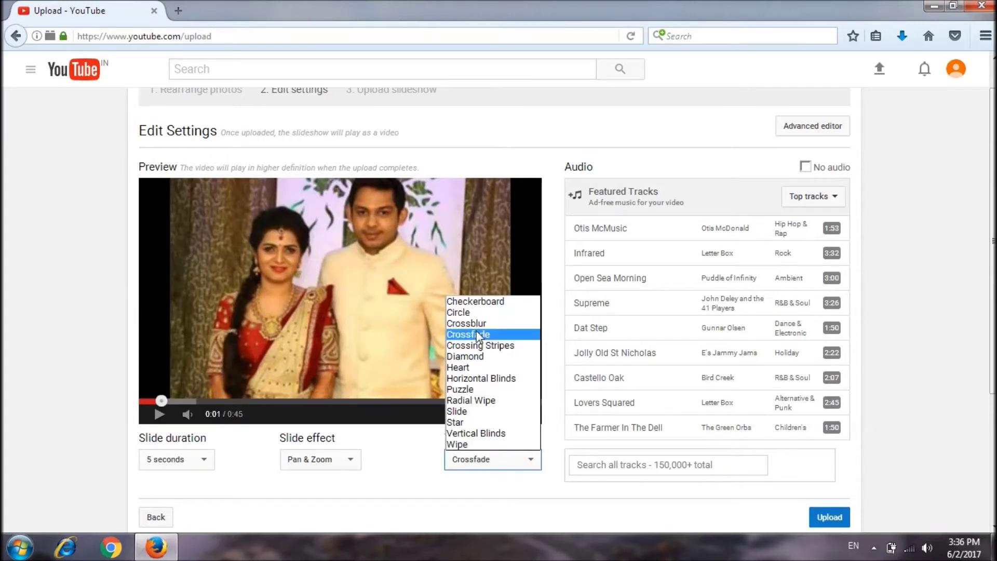
pyautogui.click(472, 312)
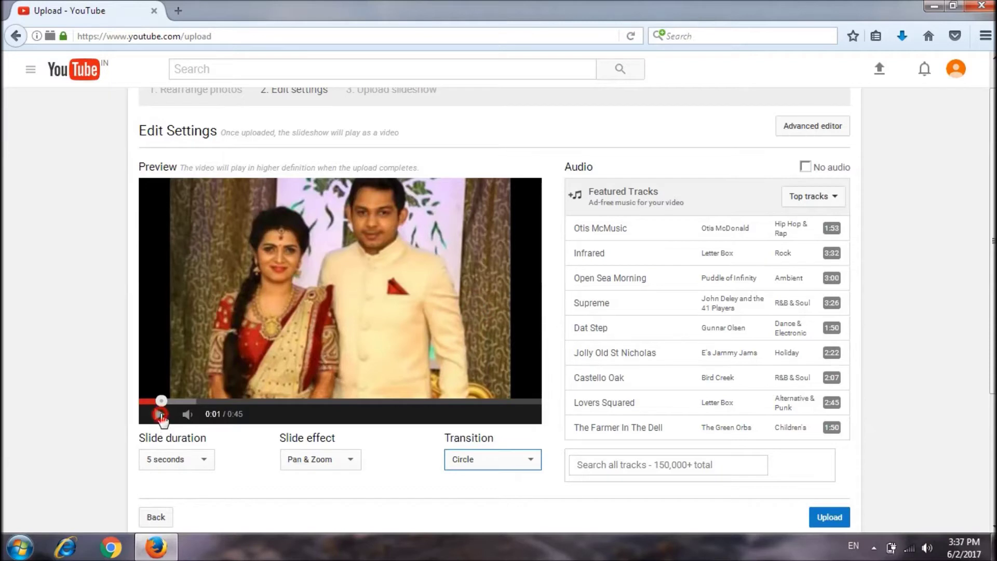
pyautogui.click(160, 414)
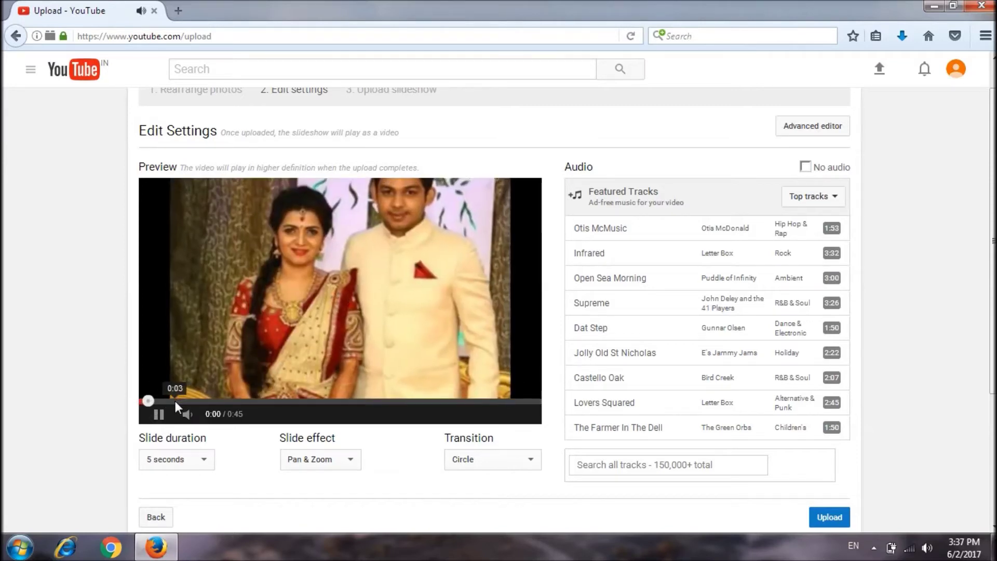
pyautogui.click(176, 400)
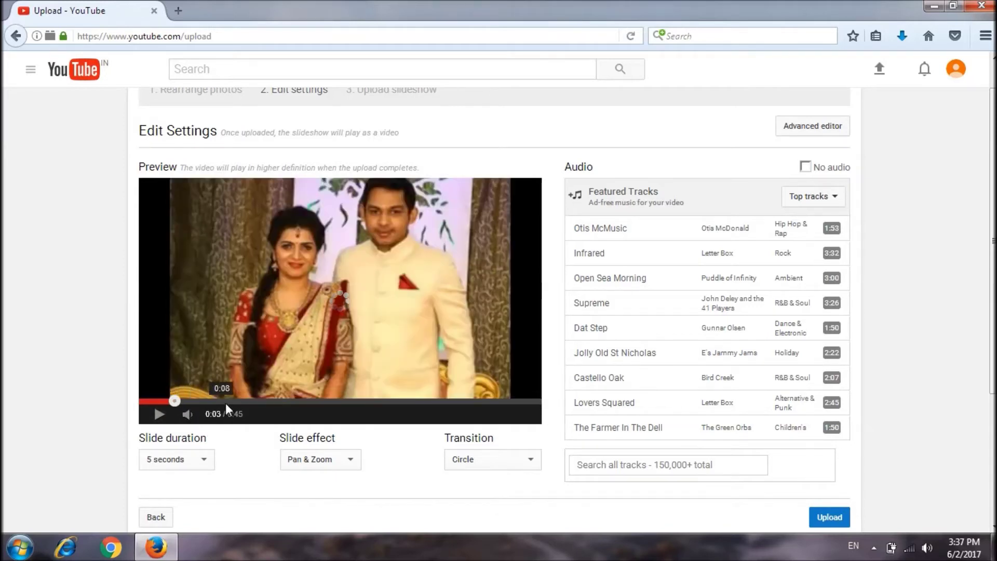
pyautogui.click(159, 414)
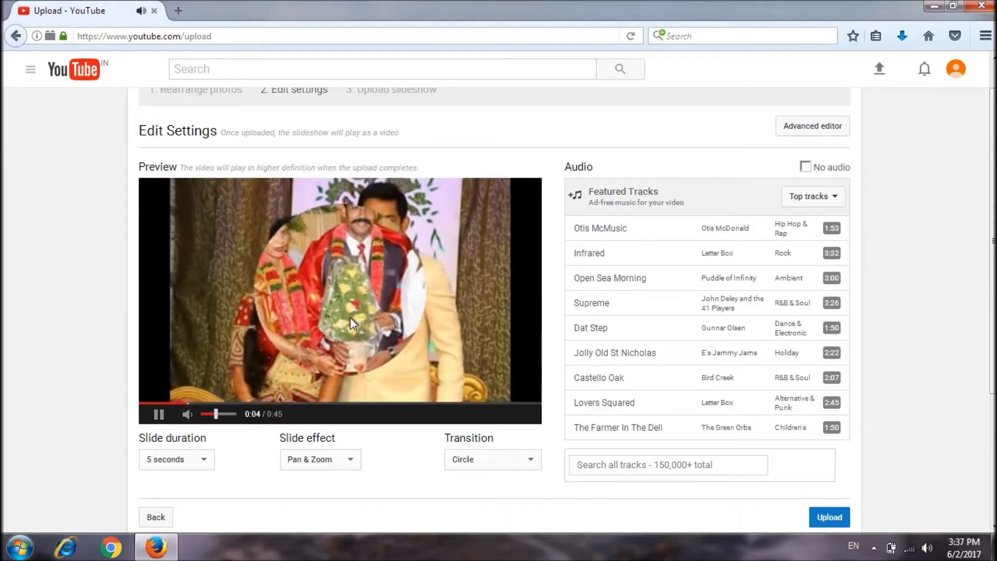
pyautogui.click(159, 415)
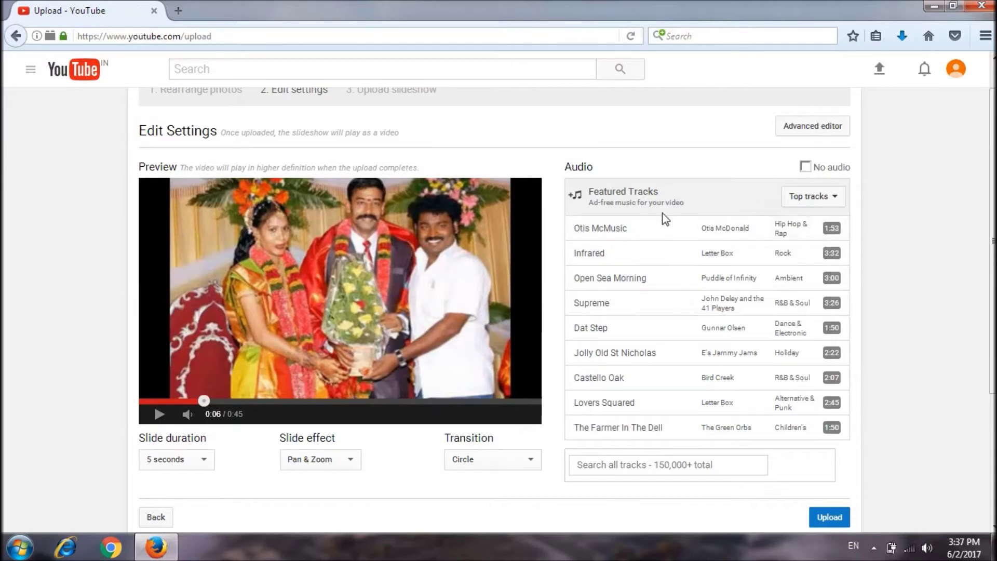
# - Search the music tracks and restart the slideshow preview from the beginning
pyautogui.click(654, 464)
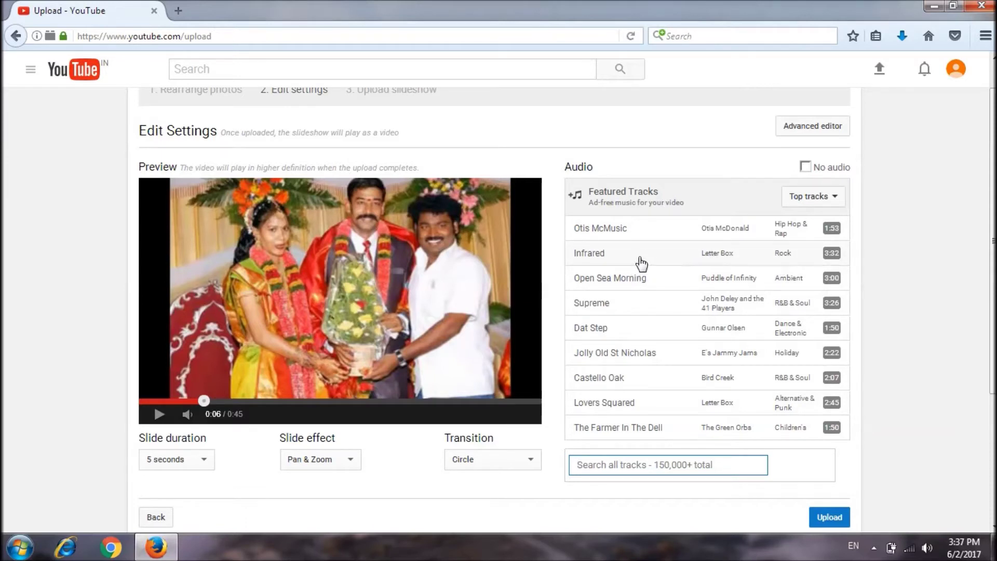
pyautogui.click(652, 239)
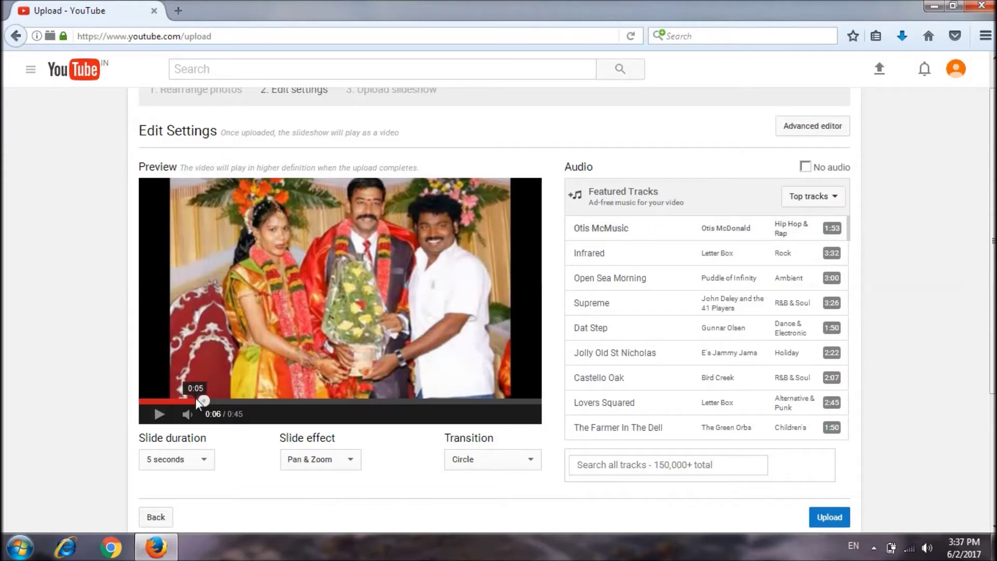
pyautogui.moveTo(192, 403); pyautogui.dragTo(139, 401)
pyautogui.click(159, 414)
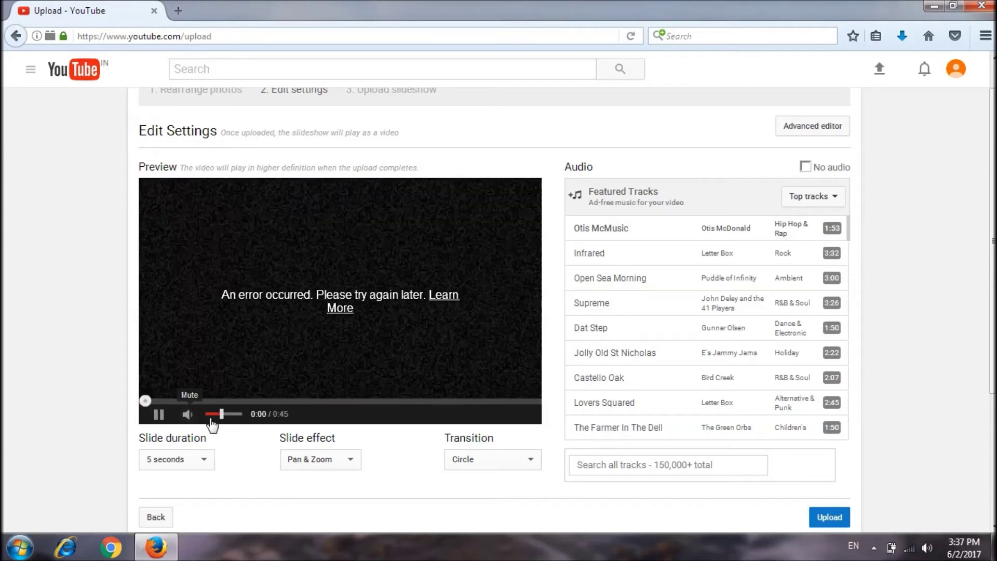
# - Pause the preview at 0:06 and leave the page for the Advanced editor
pyautogui.click(159, 413)
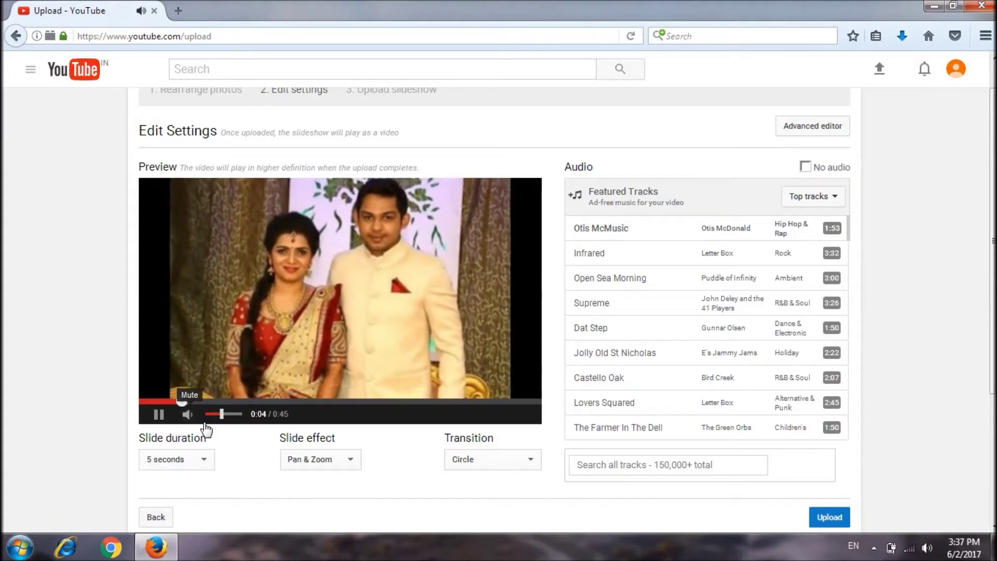
pyautogui.click(160, 415)
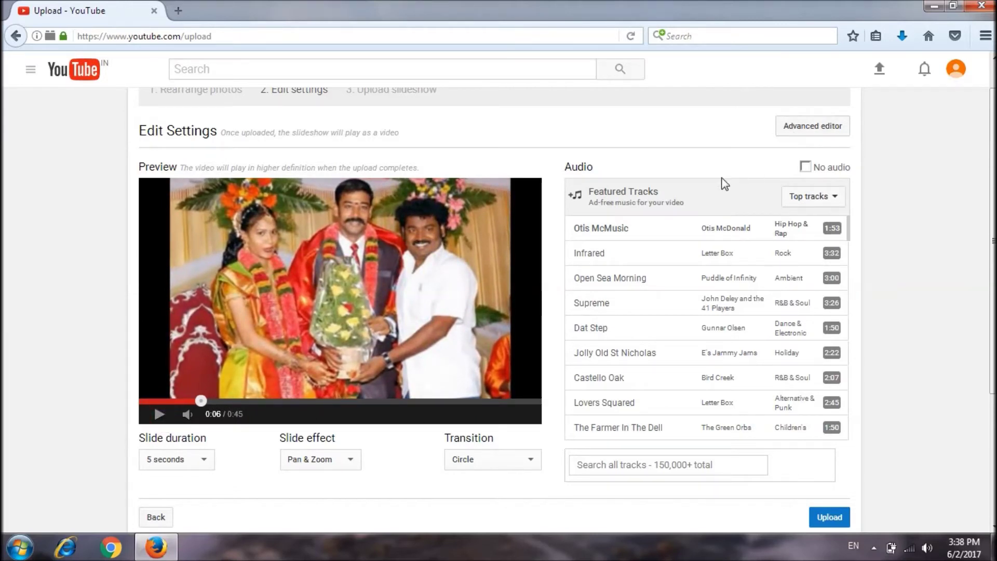
pyautogui.click(810, 126)
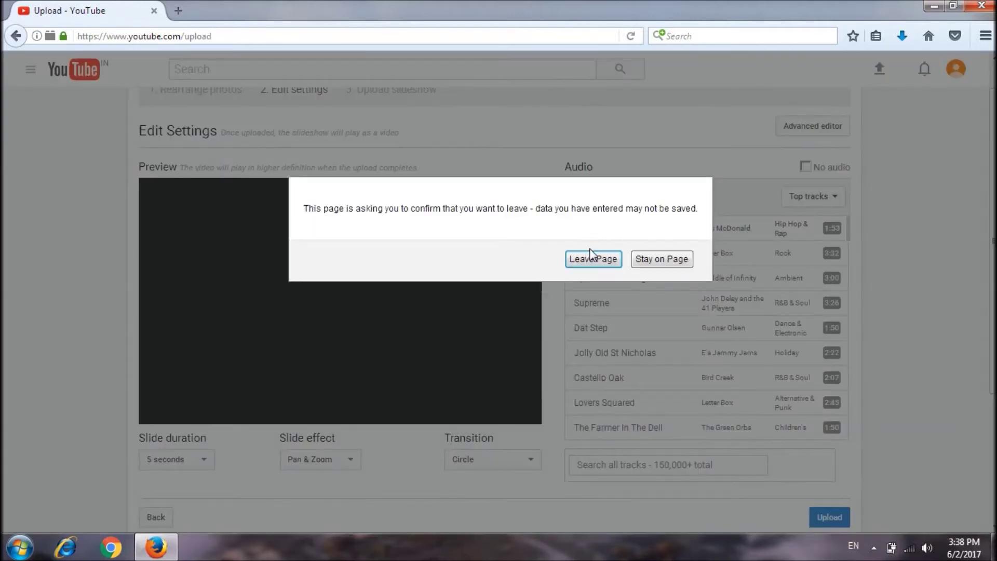
pyautogui.click(594, 259)
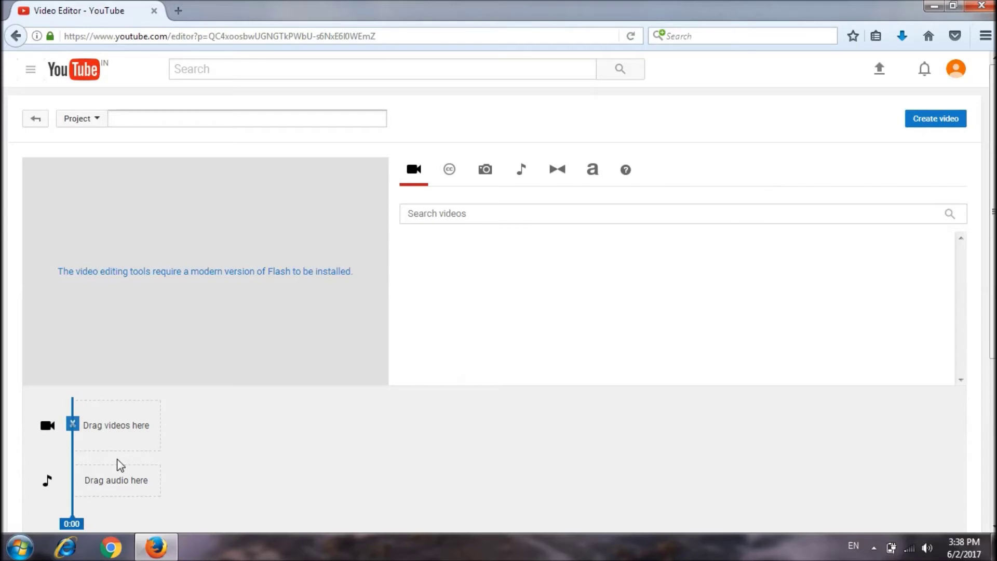
# - Place the Circle transition right after the first photo in the timeline
pyautogui.scroll(-3, 686, 383)
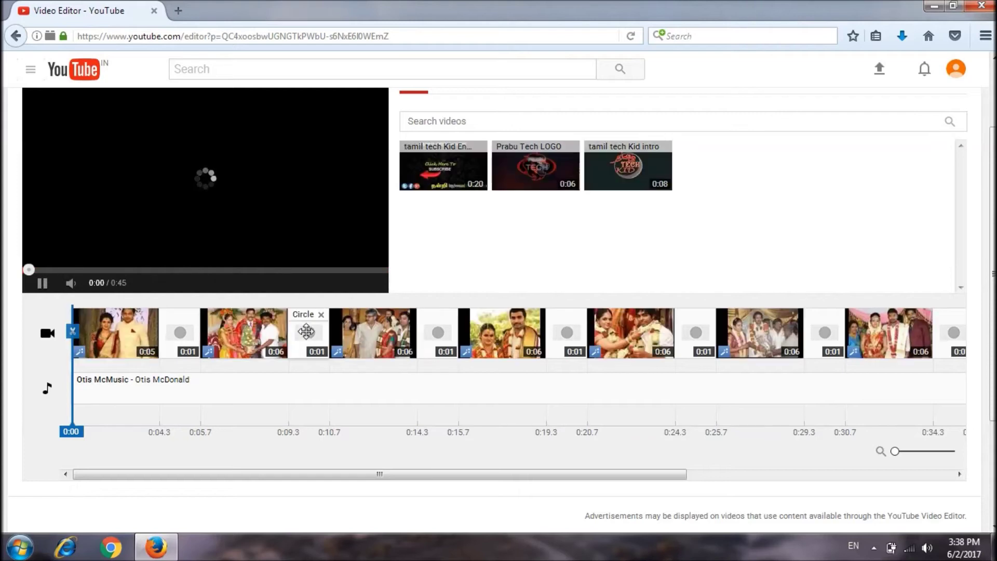
pyautogui.moveTo(309, 327)
pyautogui.mouseDown()
pyautogui.moveTo(169, 328)
pyautogui.moveTo(312, 327)
pyautogui.mouseUp()
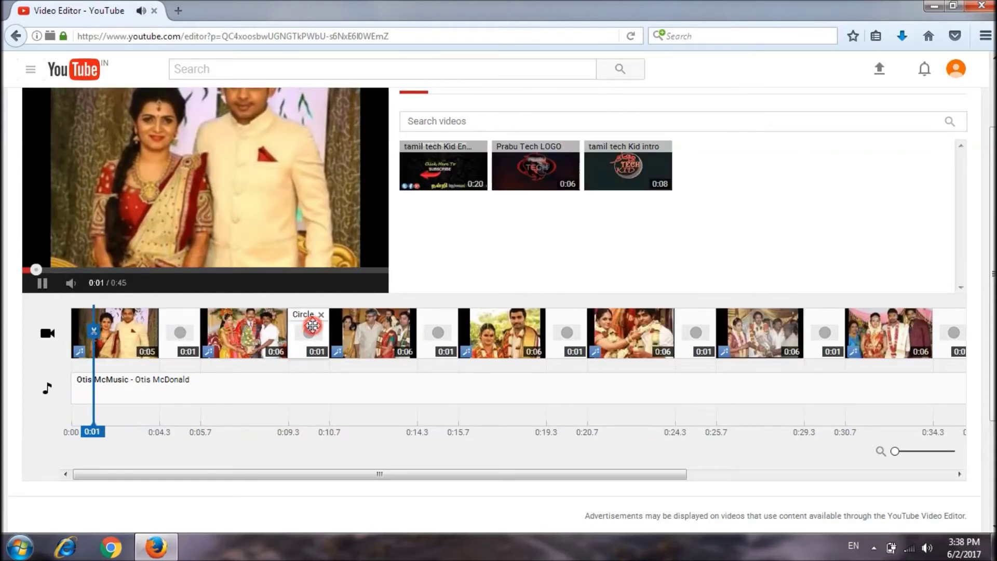
pyautogui.scroll(2, 437, 166)
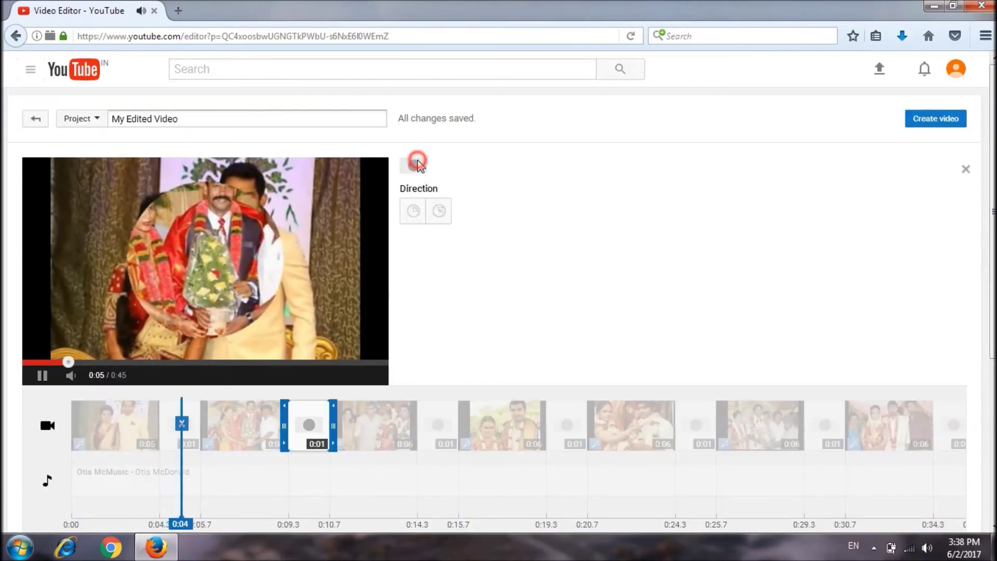
# - Reorder the photo clips so the couple's portrait is first
pyautogui.moveTo(116, 439)
pyautogui.mouseDown()
pyautogui.moveTo(259, 435)
pyautogui.moveTo(111, 436)
pyautogui.moveTo(136, 424)
pyautogui.moveTo(107, 426)
pyautogui.mouseUp()
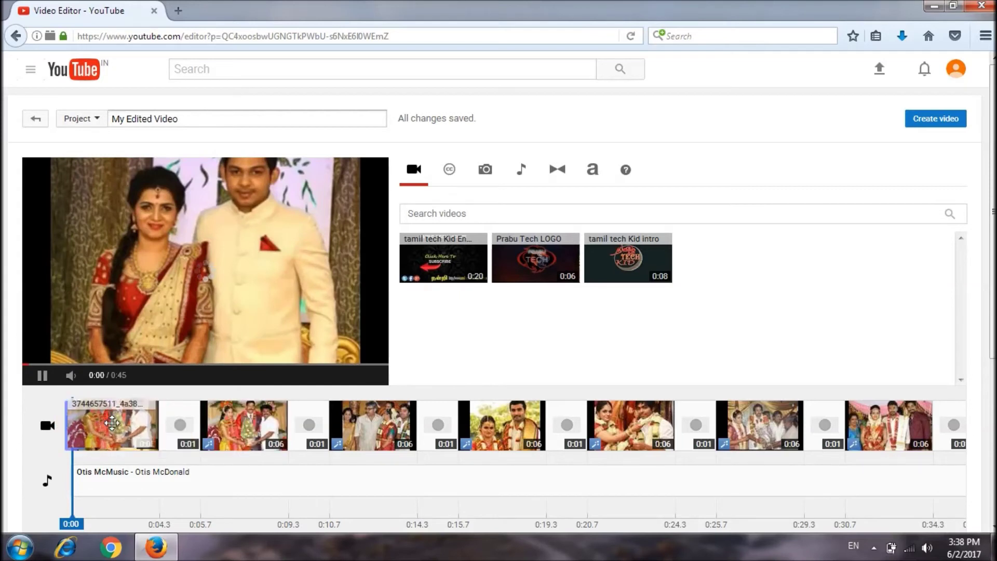
pyautogui.moveTo(112, 423); pyautogui.dragTo(224, 432)
pyautogui.moveTo(224, 487); pyautogui.dragTo(101, 420)
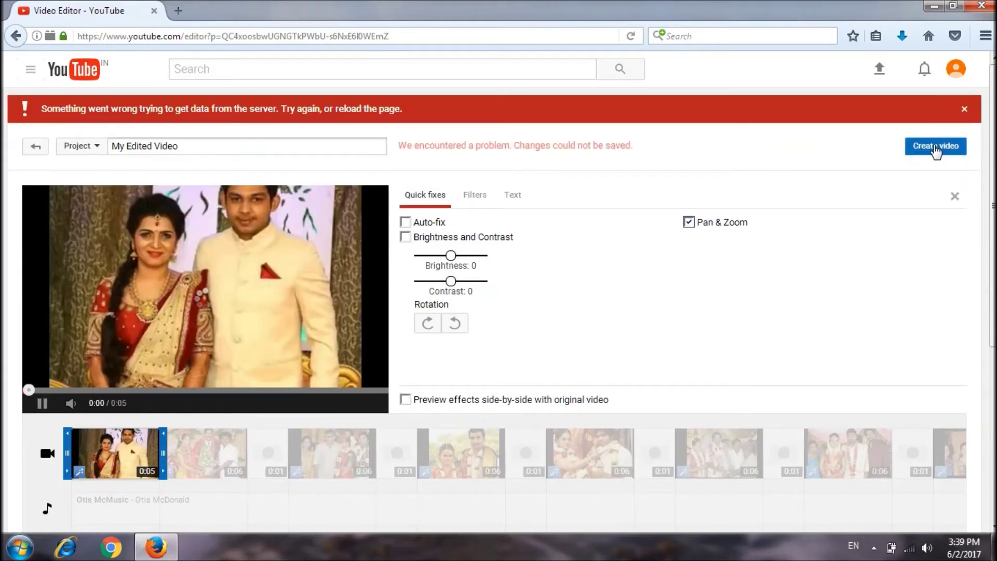
# - Create the video and open Video Manager in a new tab
pyautogui.click(936, 151)
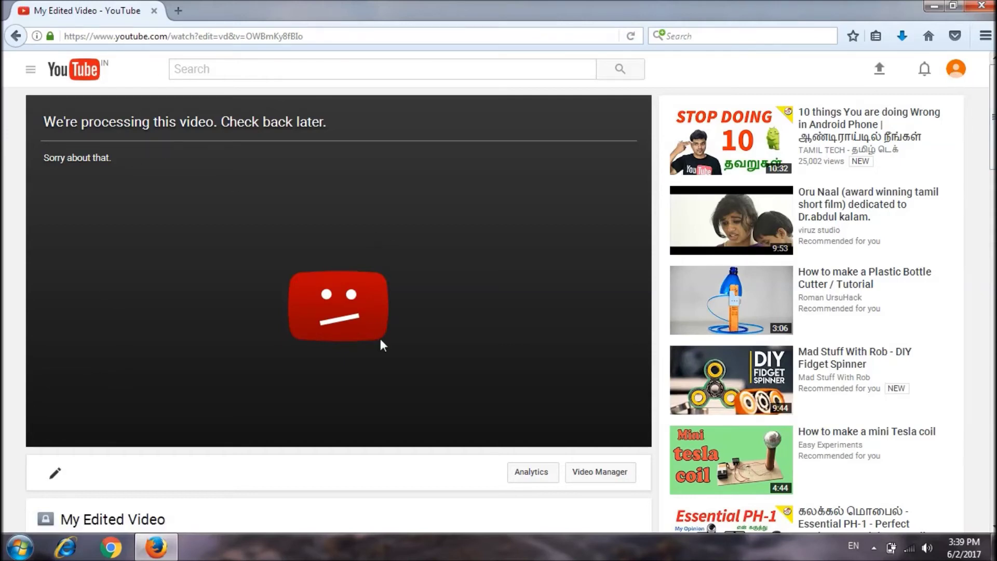
pyautogui.rightClick(584, 480)
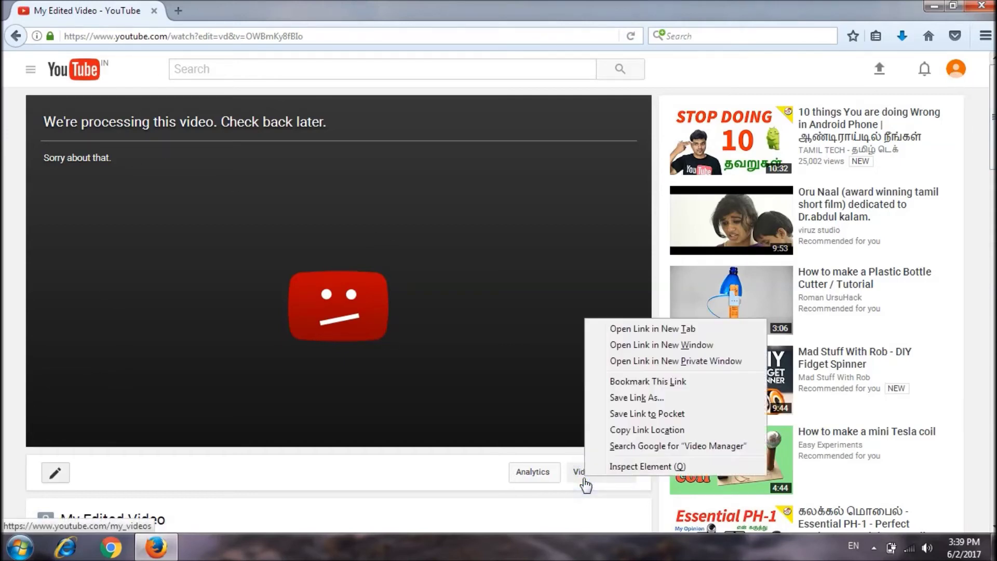
pyautogui.click(670, 328)
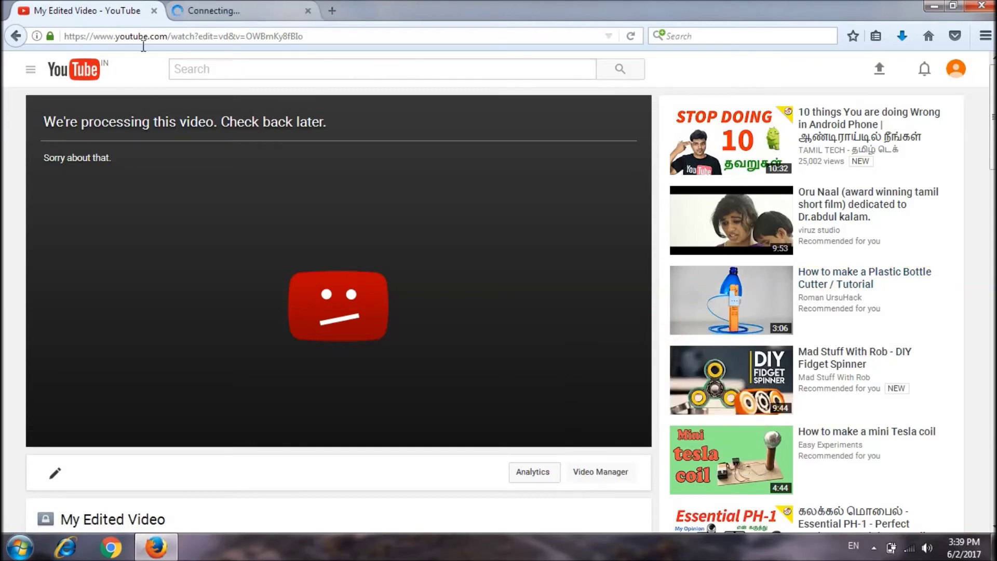
pyautogui.hotkey('ctrl', 'Tab')
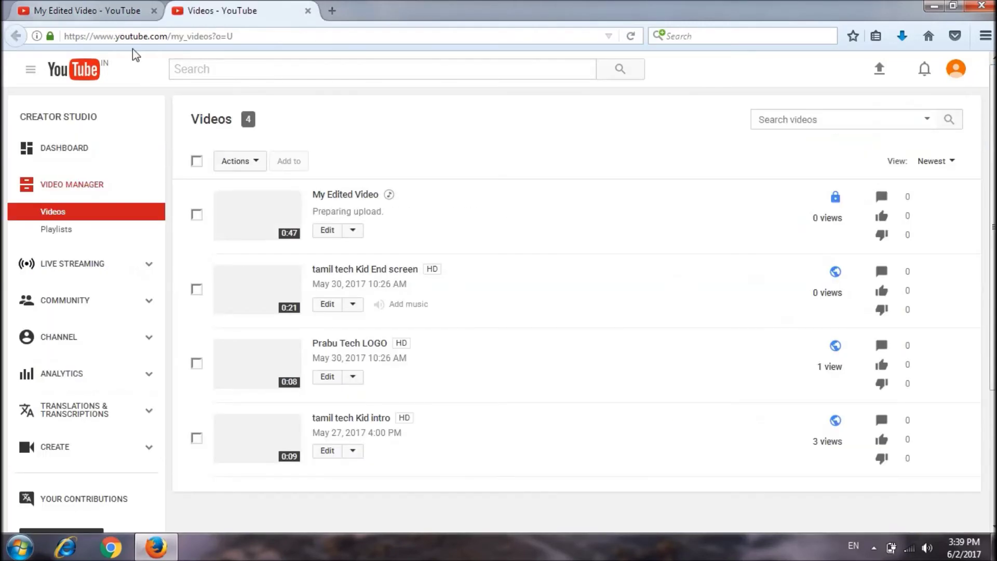
# - Check My Edited Video's processing progress as it reaches 95%
pyautogui.moveTo(383, 212); pyautogui.dragTo(313, 214)
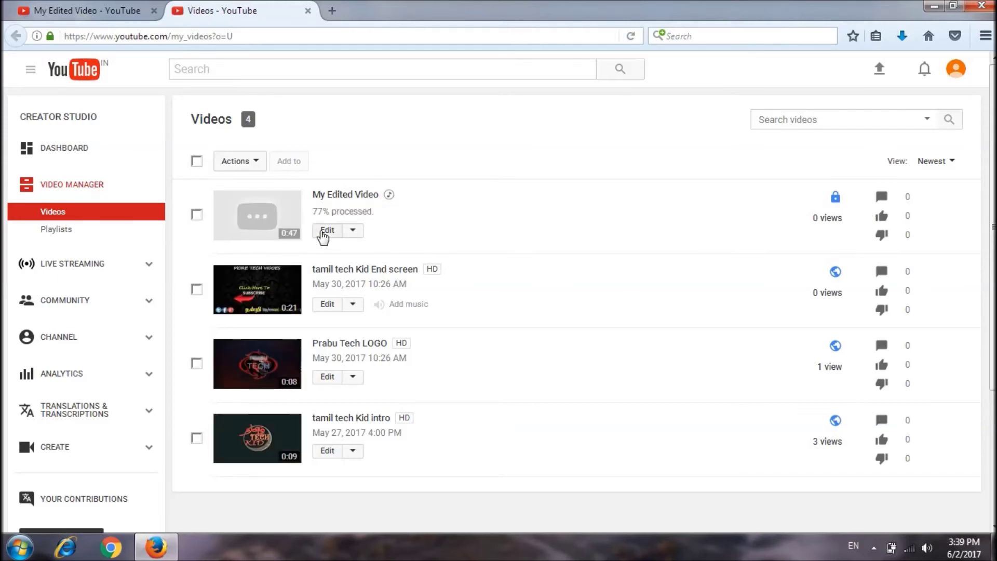
pyautogui.moveTo(314, 213); pyautogui.dragTo(369, 210)
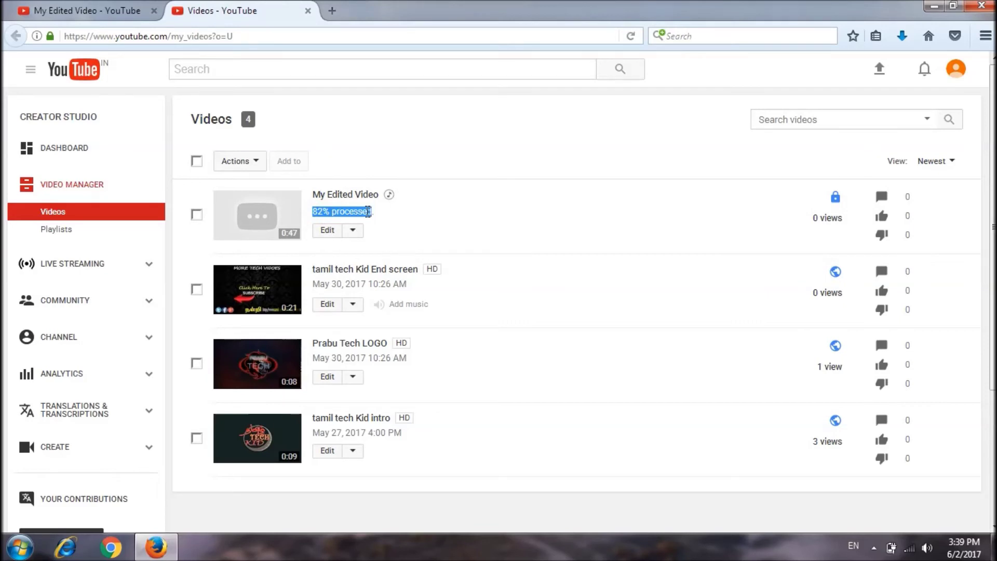
pyautogui.moveTo(314, 210); pyautogui.dragTo(373, 208)
# - Retitle My Edited Video as 'Tamil Actors Marriage Images - Tamil Tech Kid'
pyautogui.click(327, 230)
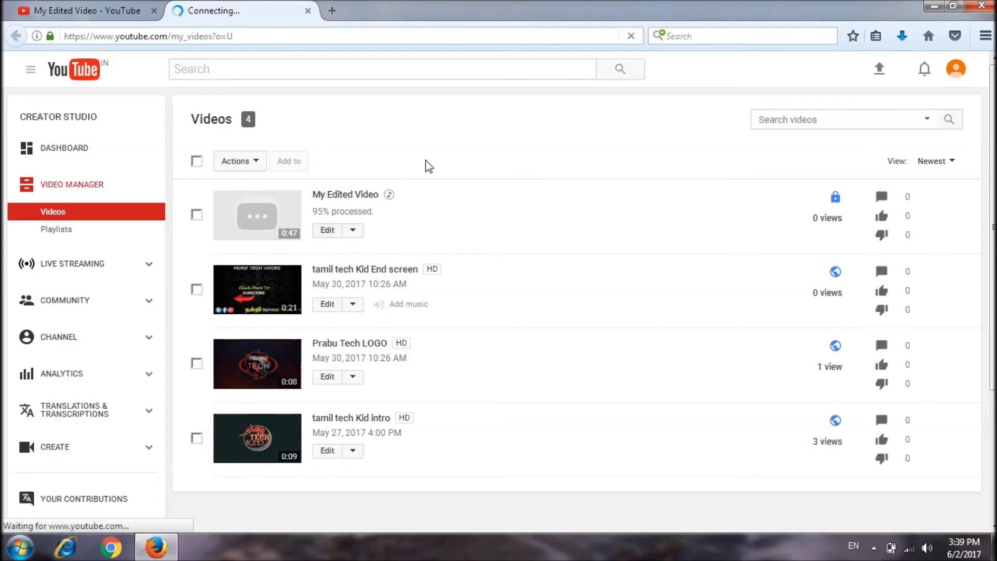
pyautogui.click(284, 281)
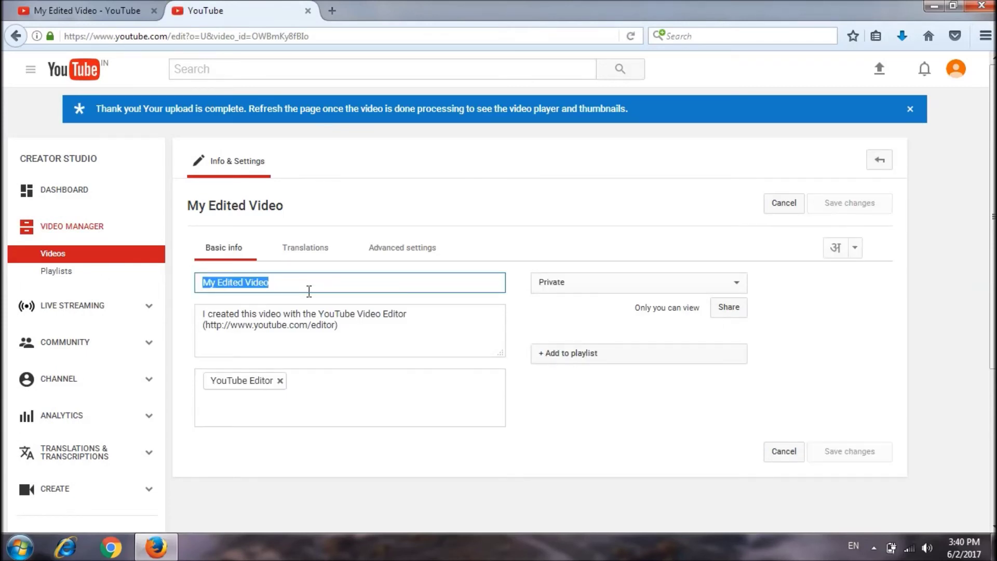
pyautogui.write('Ta')
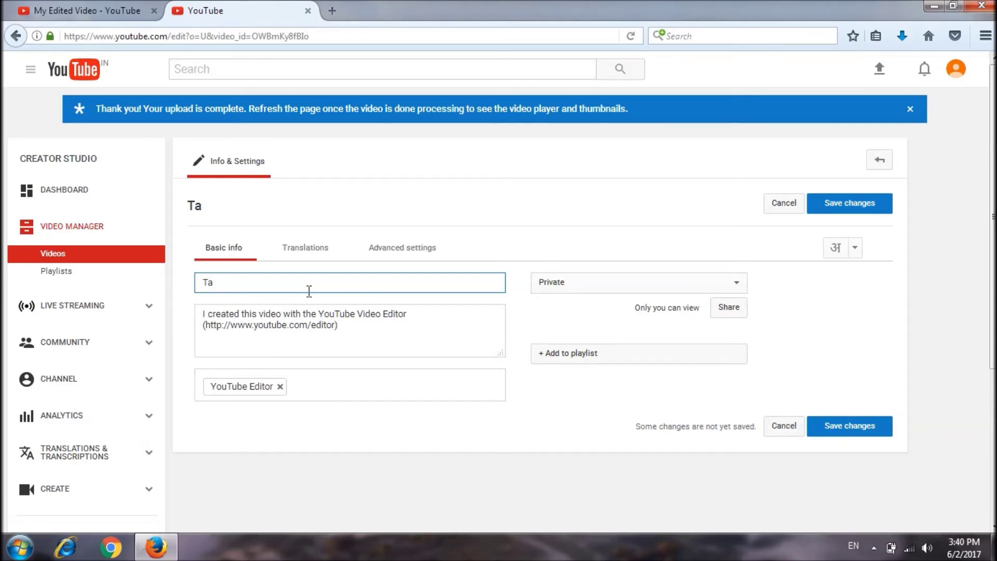
pyautogui.write('mil Actors')
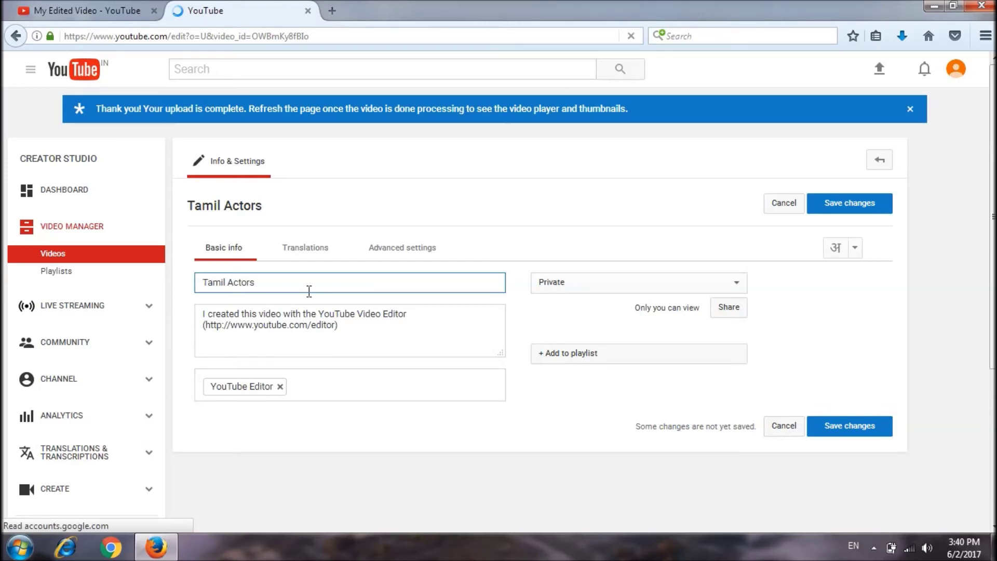
pyautogui.write('Marriage Images - Ta')
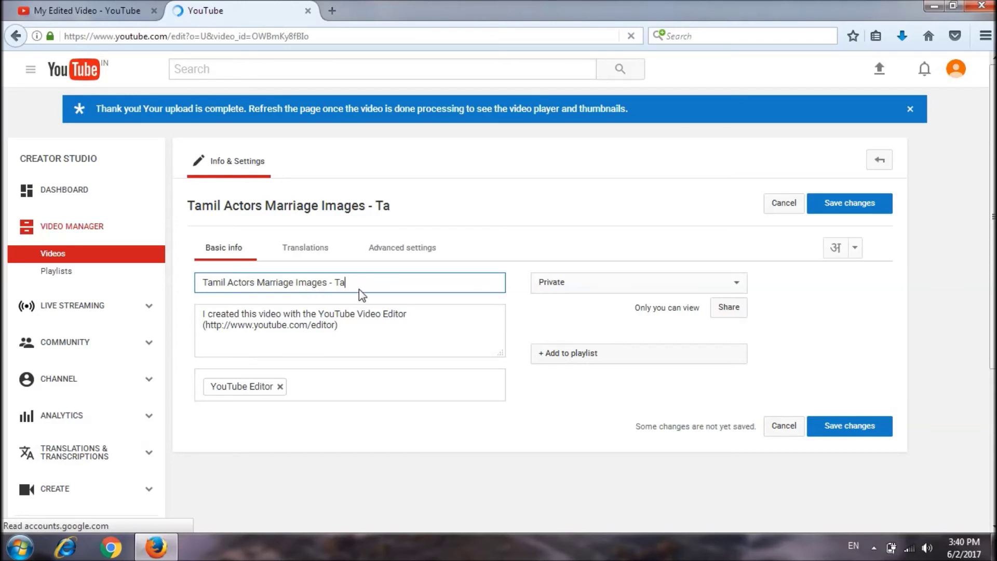
pyautogui.write('mil Tech Kid')
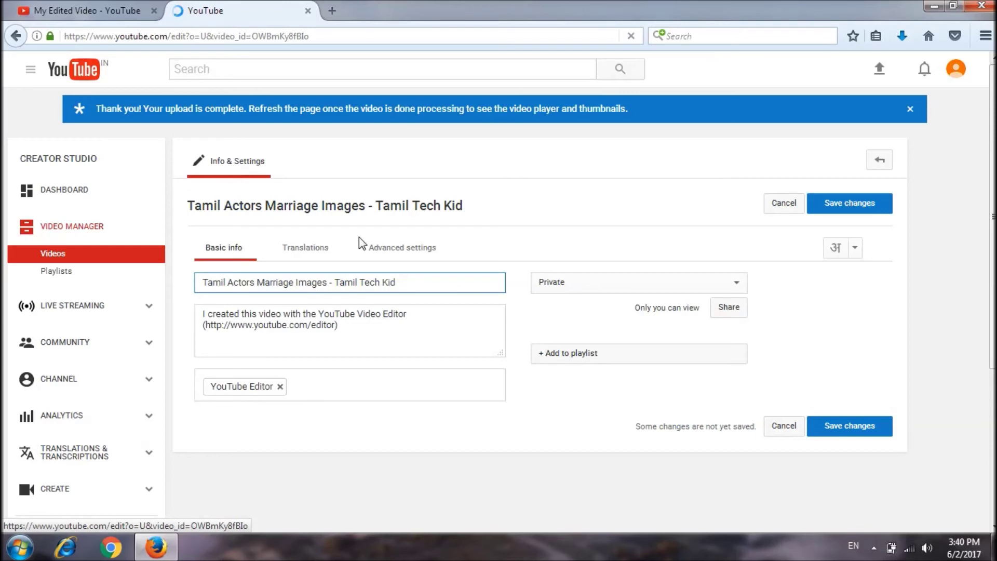
pyautogui.moveTo(406, 284); pyautogui.dragTo(200, 278)
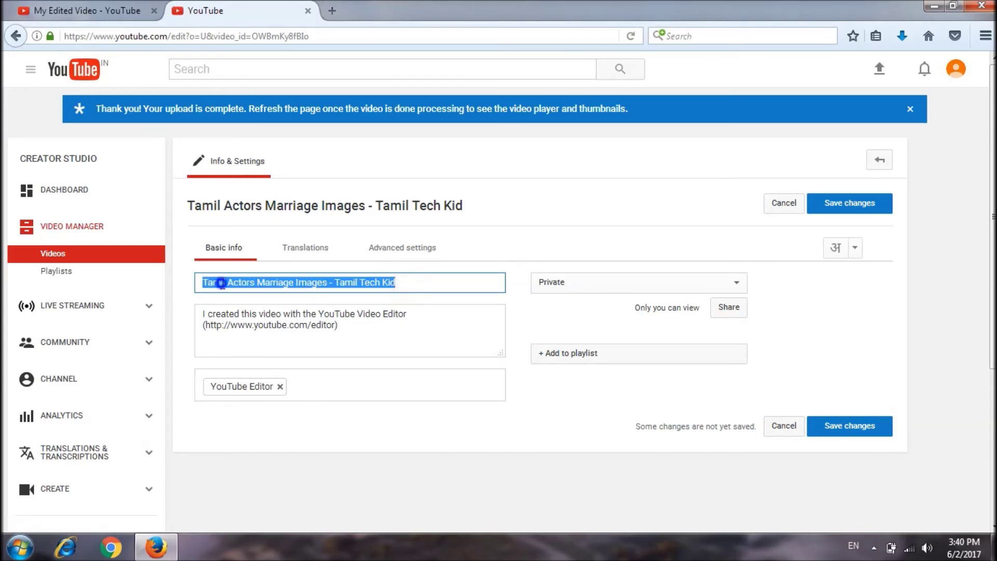
# - Copy the title and paste it over the video's description
pyautogui.rightClick(222, 283)
pyautogui.click(306, 333)
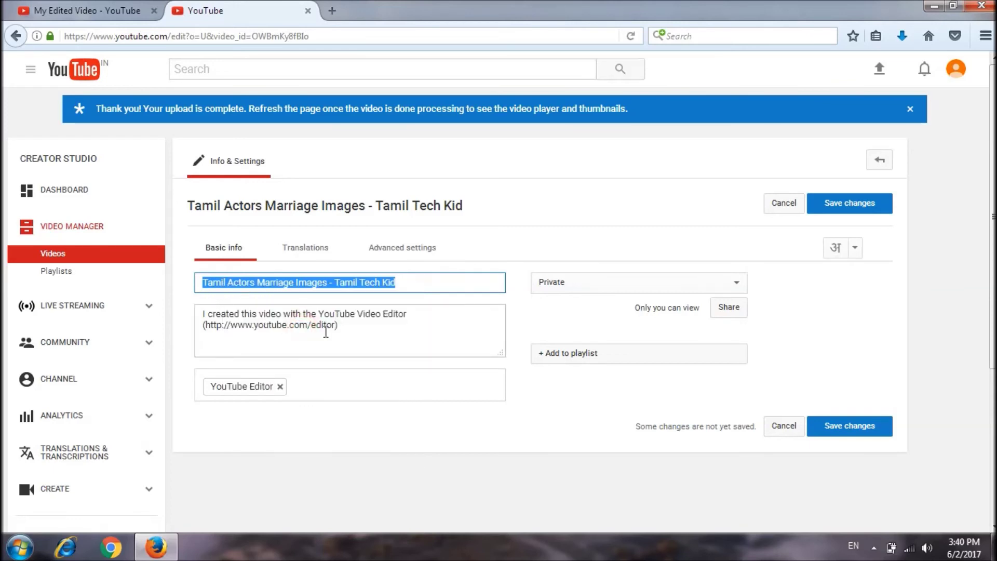
pyautogui.moveTo(378, 332); pyautogui.dragTo(183, 299)
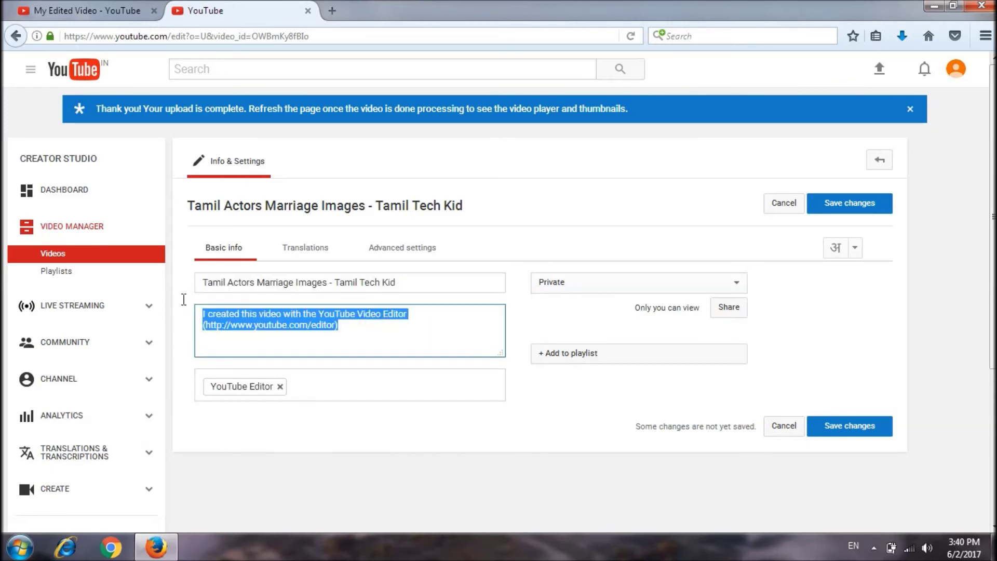
pyautogui.hotkey('ctrl', 'v')
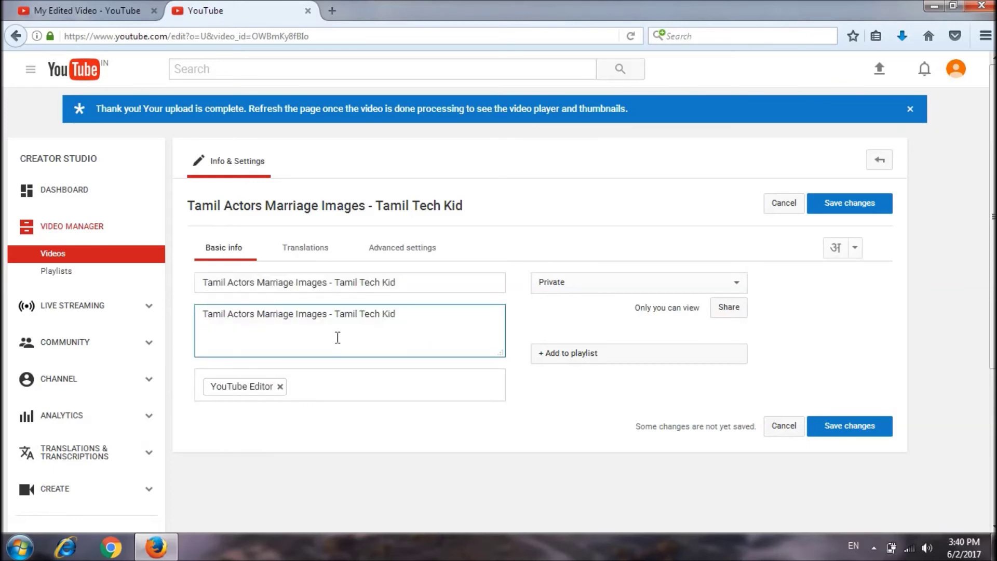
pyautogui.click(436, 390)
# - Set the video's visibility to Public and save the changes
pyautogui.click(643, 283)
pyautogui.click(600, 301)
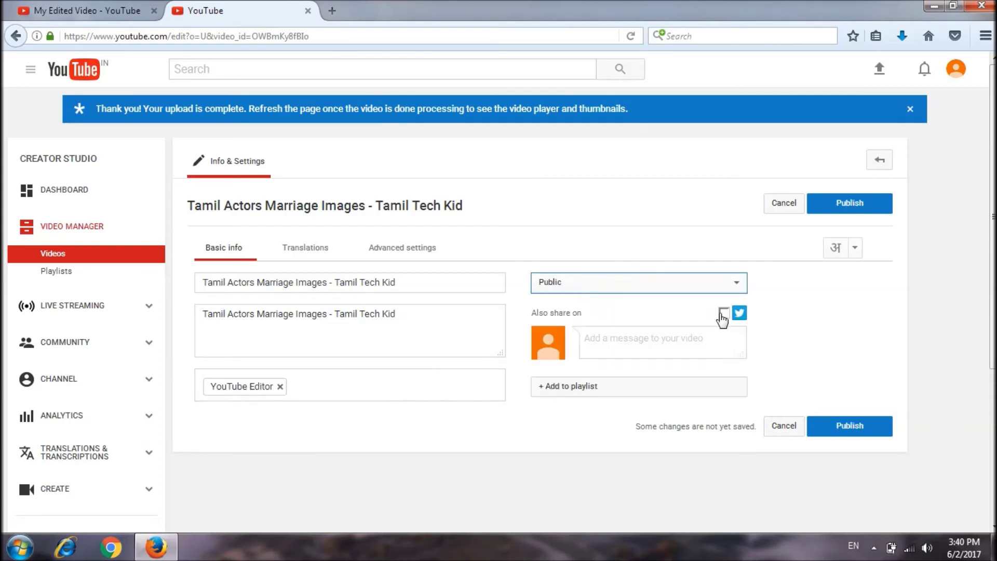
pyautogui.click(883, 207)
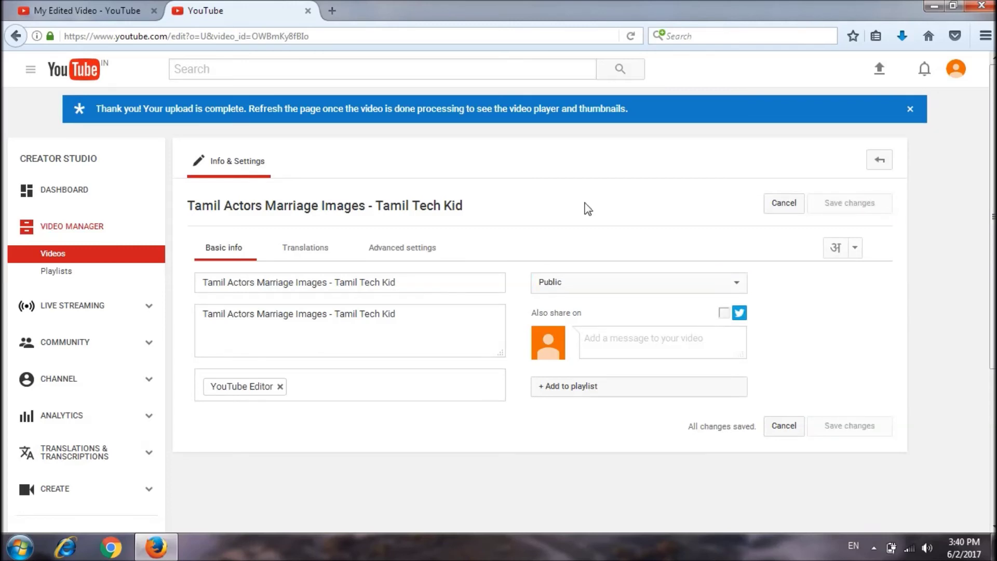
pyautogui.click(89, 263)
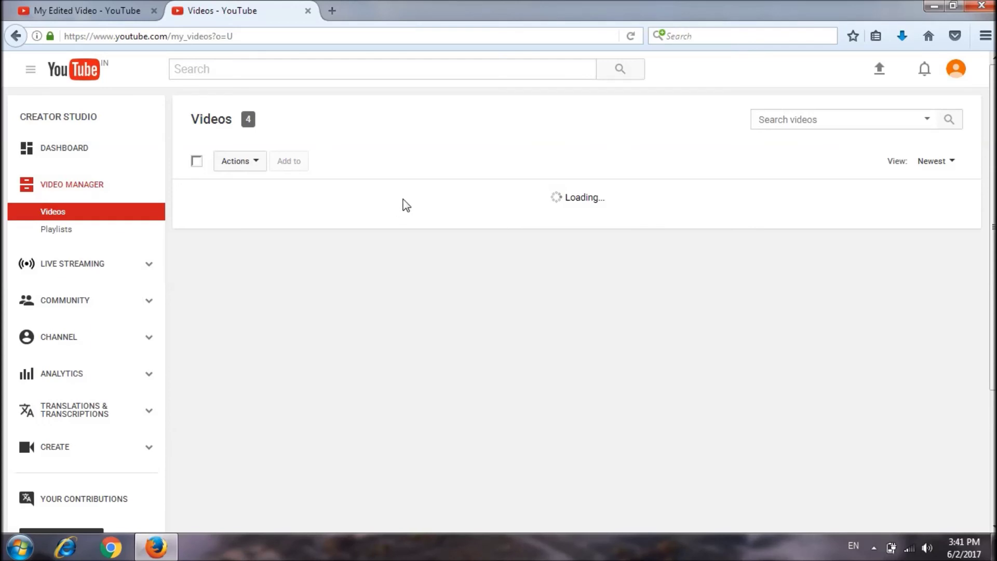
# - Open the published video's watch page in a new tab to play it
pyautogui.rightClick(272, 218)
pyautogui.click(283, 230)
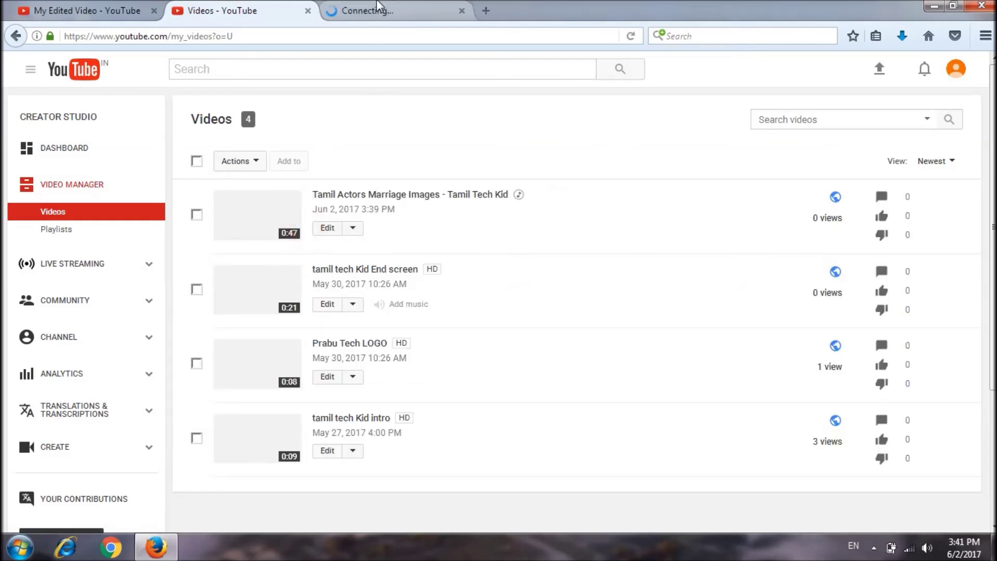
pyautogui.click(379, 6)
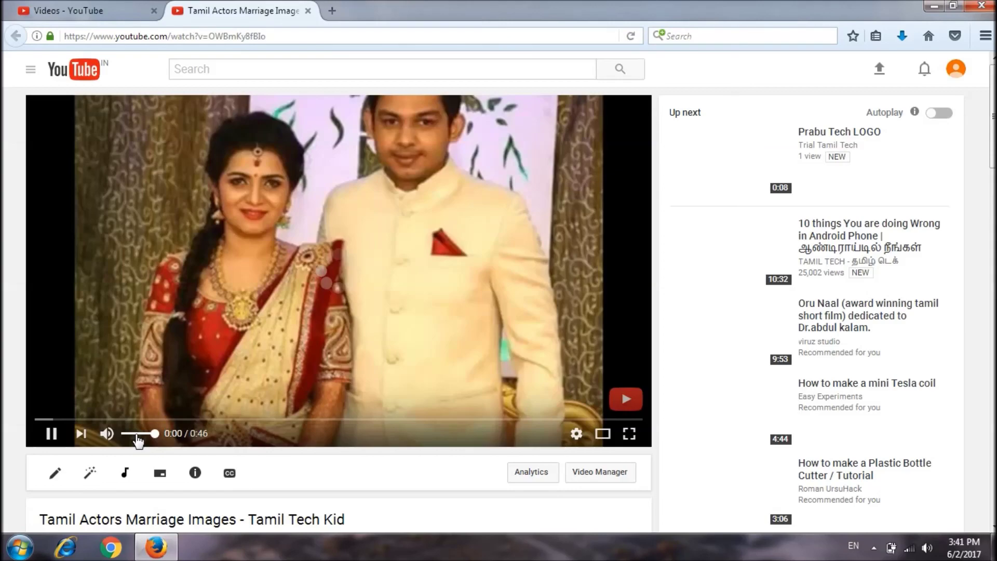